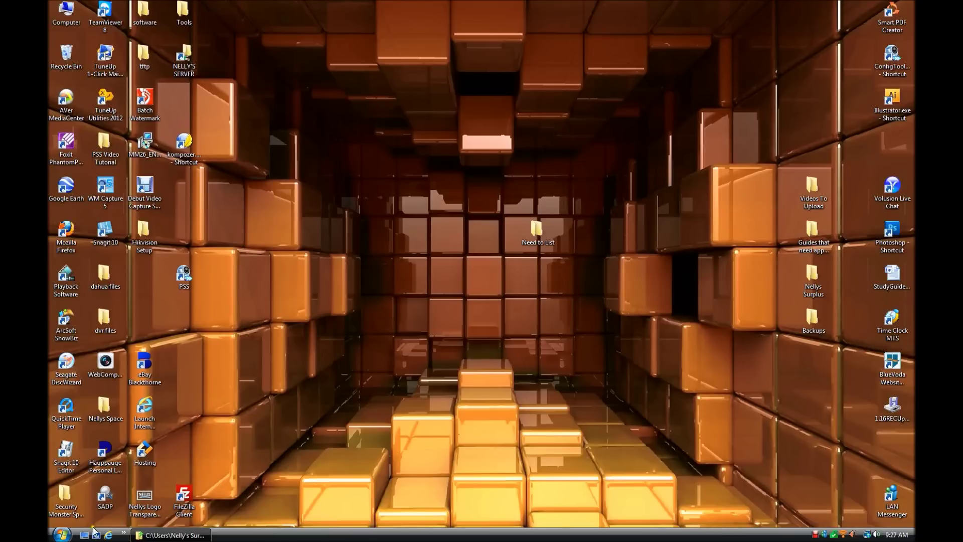
# Step: Launch SADP and load the 192.0.0.64 camera's network parameters for editing
pyautogui.doubleClick(114, 501)
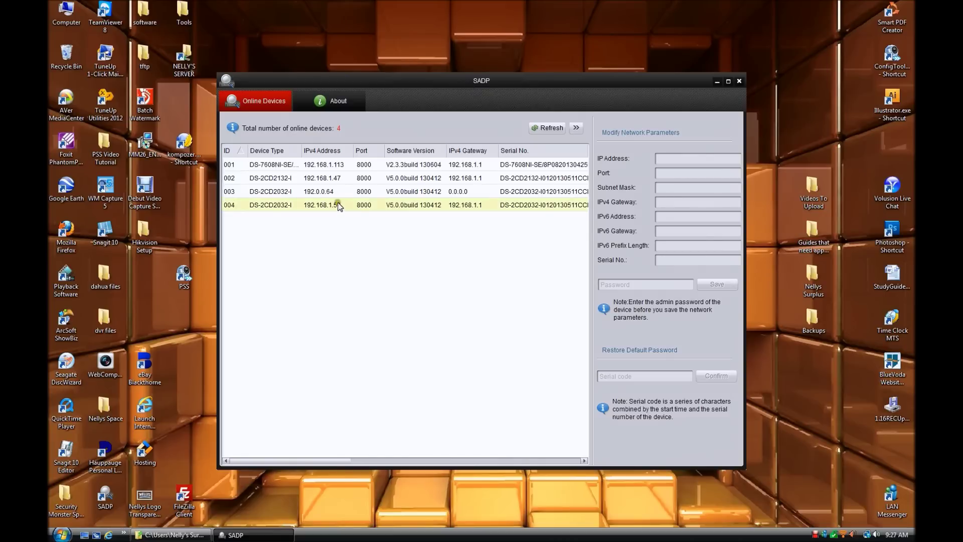
pyautogui.click(327, 194)
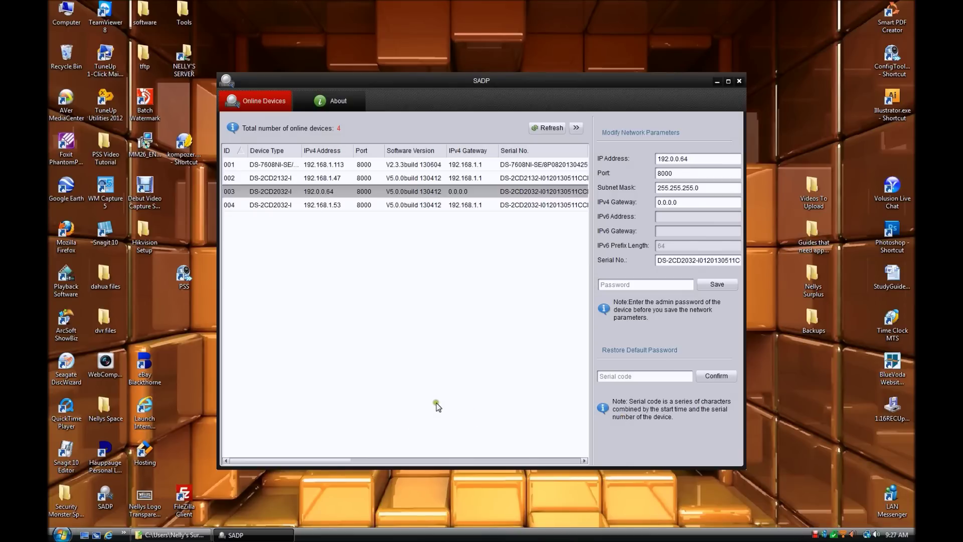
# Step: Run ipconfig in Command Prompt, revealing PC 192.168.1.201, mask 255.255.255.0, gateway 192.168.1.1
pyautogui.click(65, 534)
pyautogui.click(82, 518)
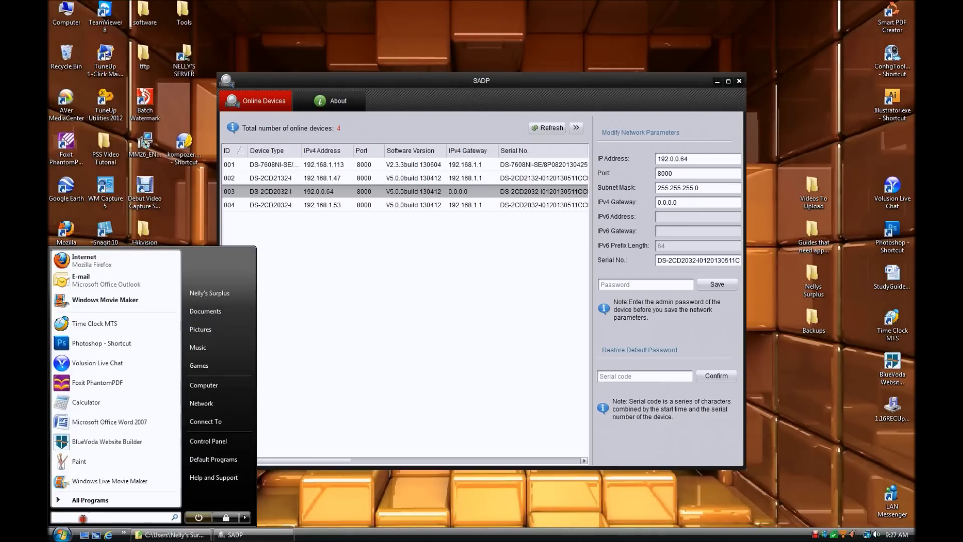
pyautogui.write('cm')
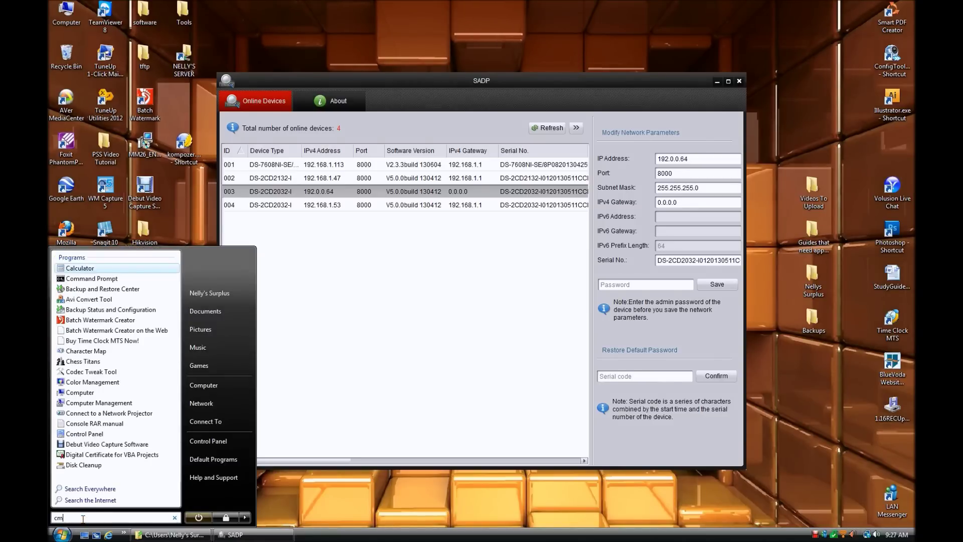
pyautogui.write('d')
pyautogui.press('Return')
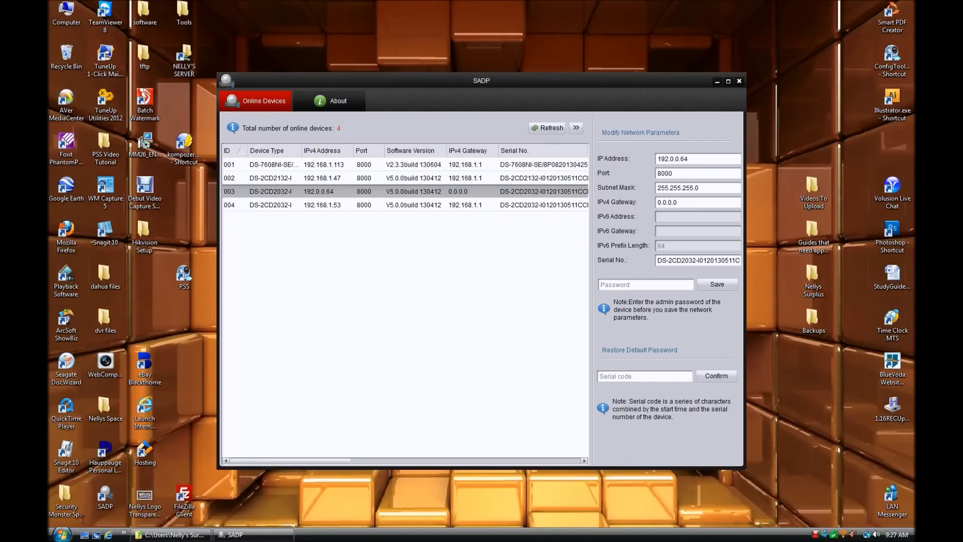
pyautogui.moveTo(331, 81); pyautogui.dragTo(513, 215)
pyautogui.write('i')
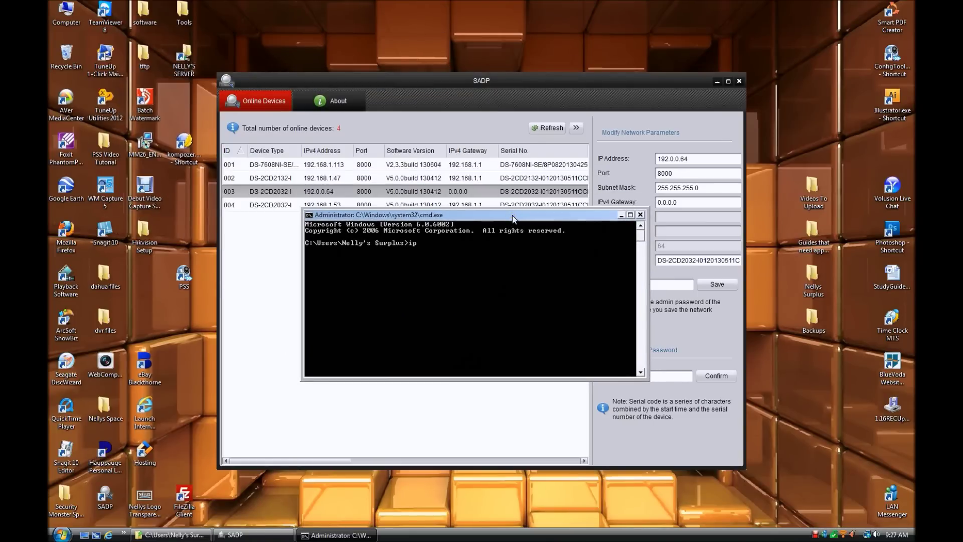
pyautogui.write('pconfig')
pyautogui.press('Return')
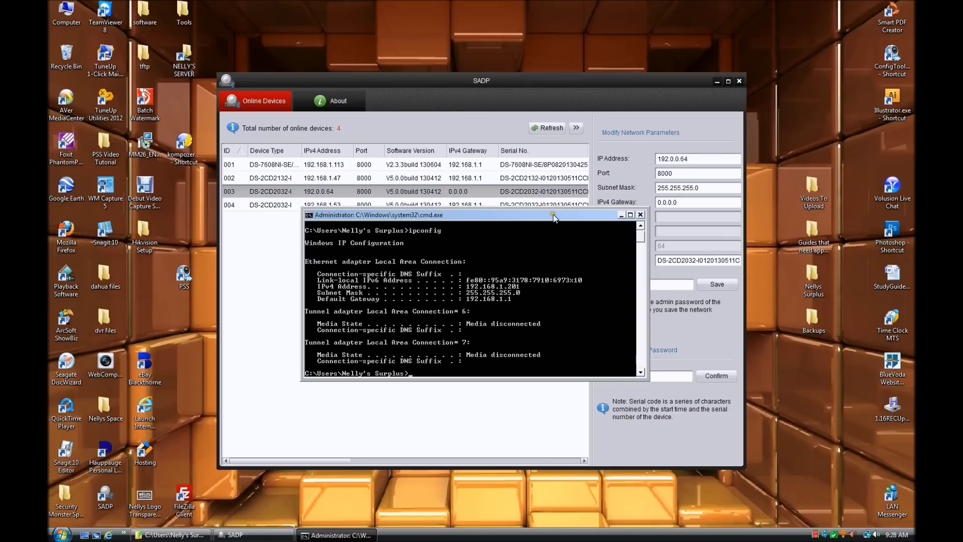
pyautogui.moveTo(554, 217); pyautogui.dragTo(479, 239)
# Step: Close Command Prompt and reselect the 192.0.0.64 camera in SADP
pyautogui.click(571, 236)
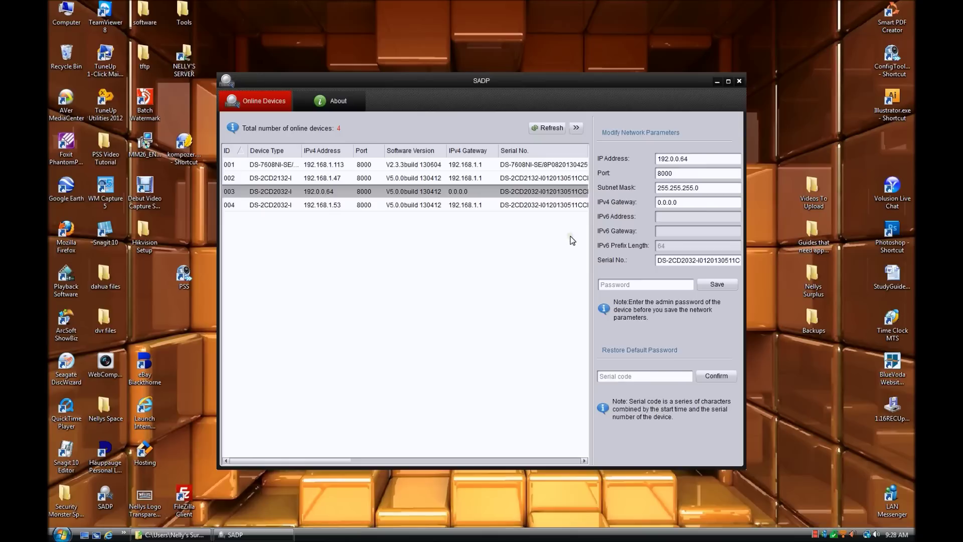
pyautogui.click(514, 288)
pyautogui.click(299, 206)
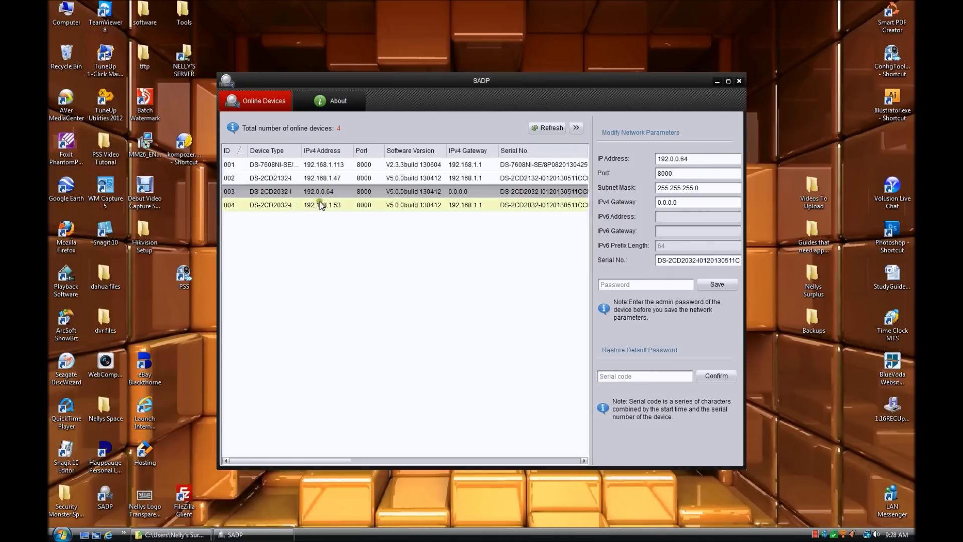
pyautogui.click(326, 194)
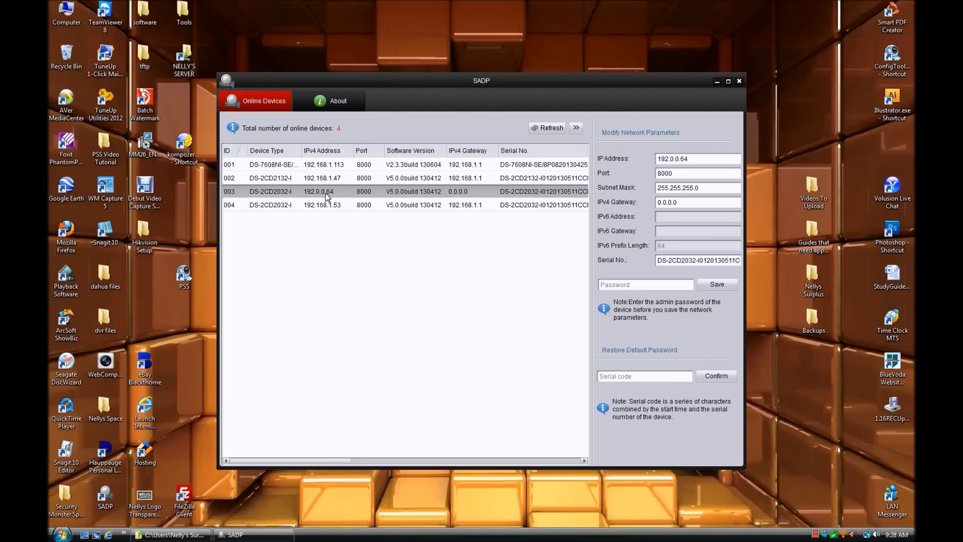
pyautogui.click(327, 189)
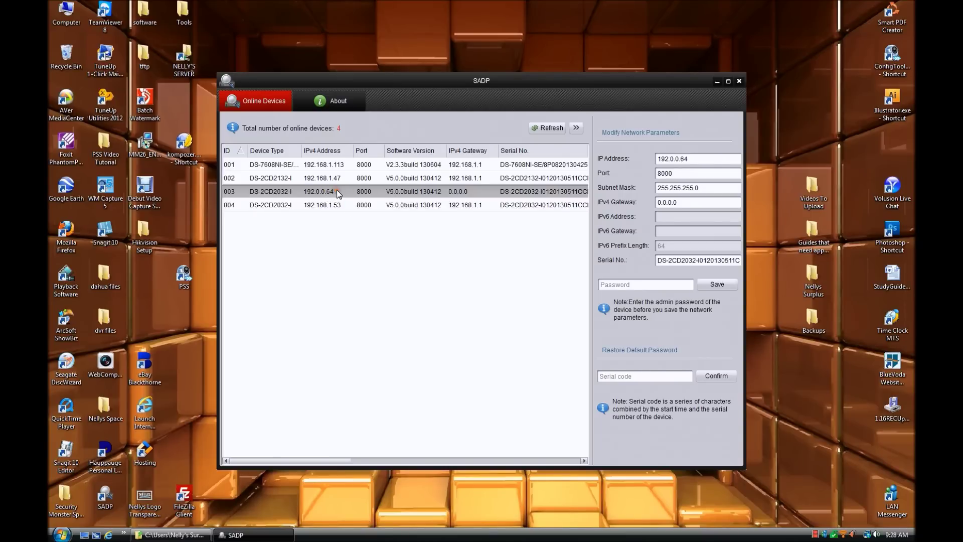
# Step: Set the camera's gateway to 192.168.1.1 and select the old IP 192.0.0.64 for replacement
pyautogui.click(695, 202)
pyautogui.moveTo(694, 202); pyautogui.dragTo(579, 204)
pyautogui.write('192')
pyautogui.write('.168')
pyautogui.write('.1.1')
pyautogui.doubleClick(719, 202)
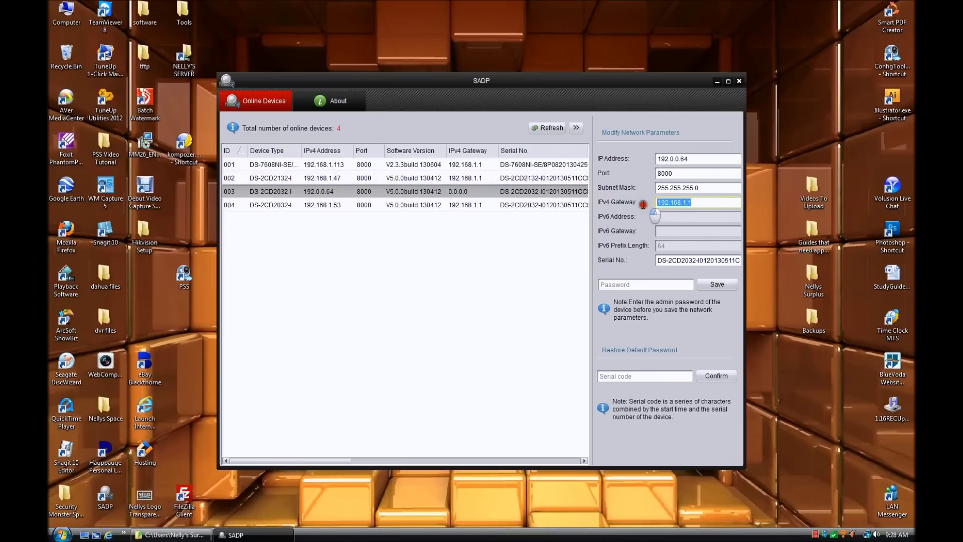
pyautogui.click(703, 201)
pyautogui.moveTo(704, 159); pyautogui.dragTo(655, 161)
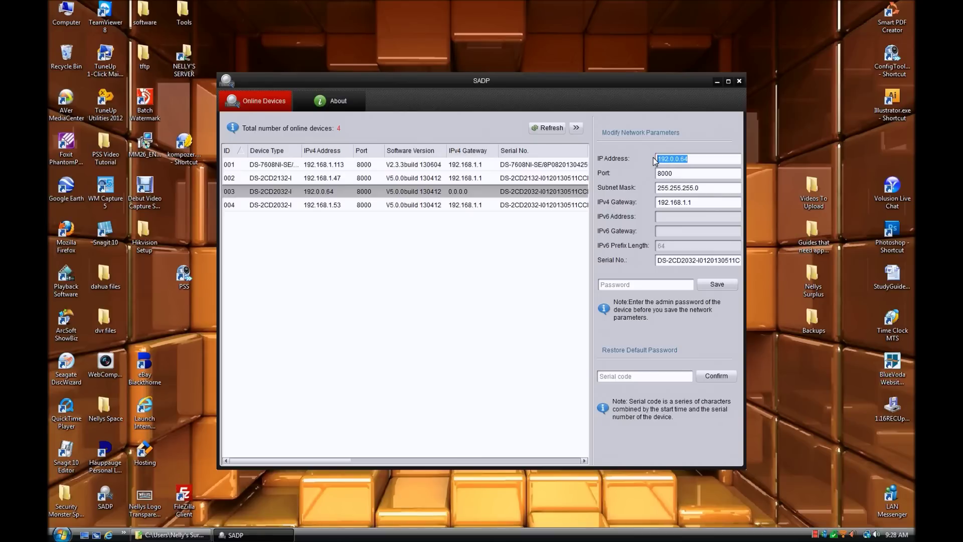
pyautogui.write('192')
pyautogui.write('.168')
pyautogui.write('.1.108')
# Step: Confirm the new IP 192.168.1.108, enter the admin password and attempt to save, dismissing the error
pyautogui.moveTo(712, 159); pyautogui.dragTo(613, 159)
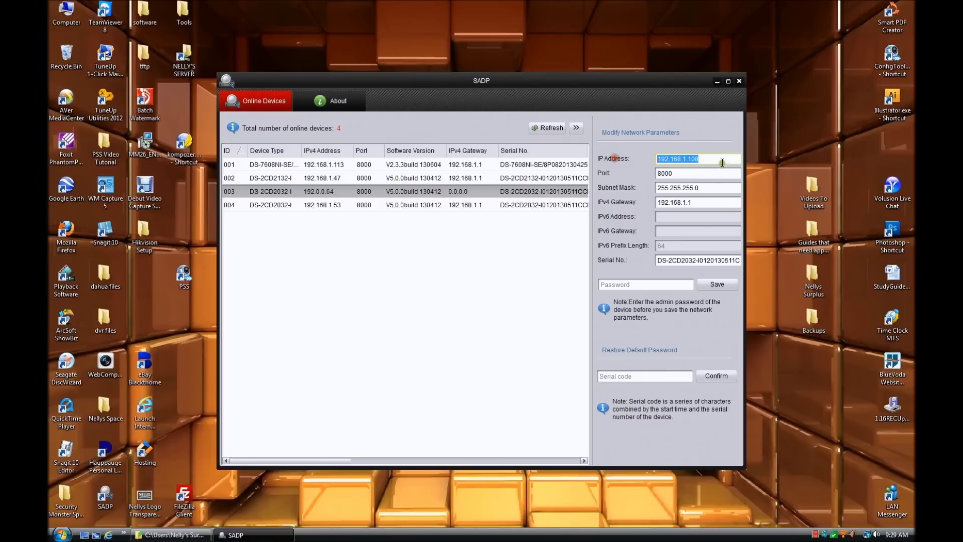
pyautogui.click(712, 159)
pyautogui.click(632, 285)
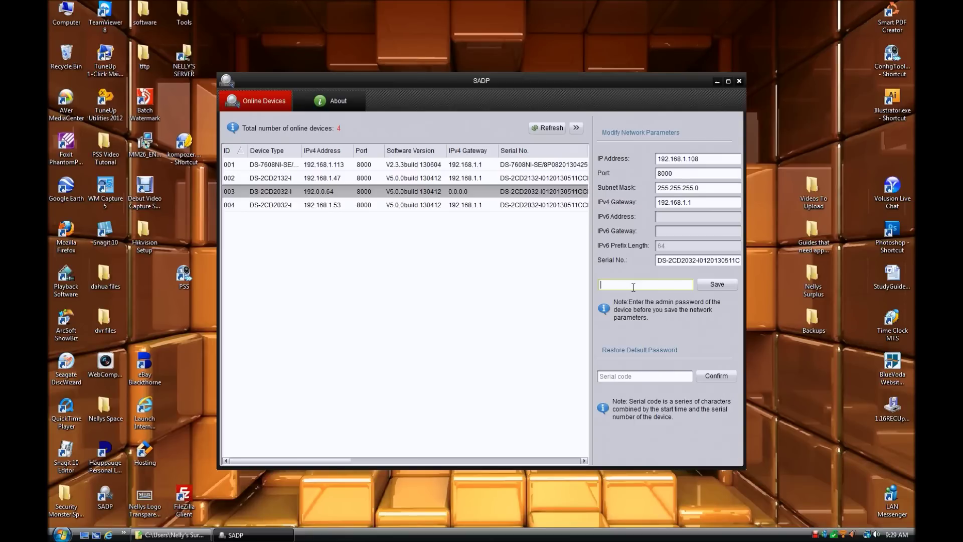
pyautogui.click(717, 285)
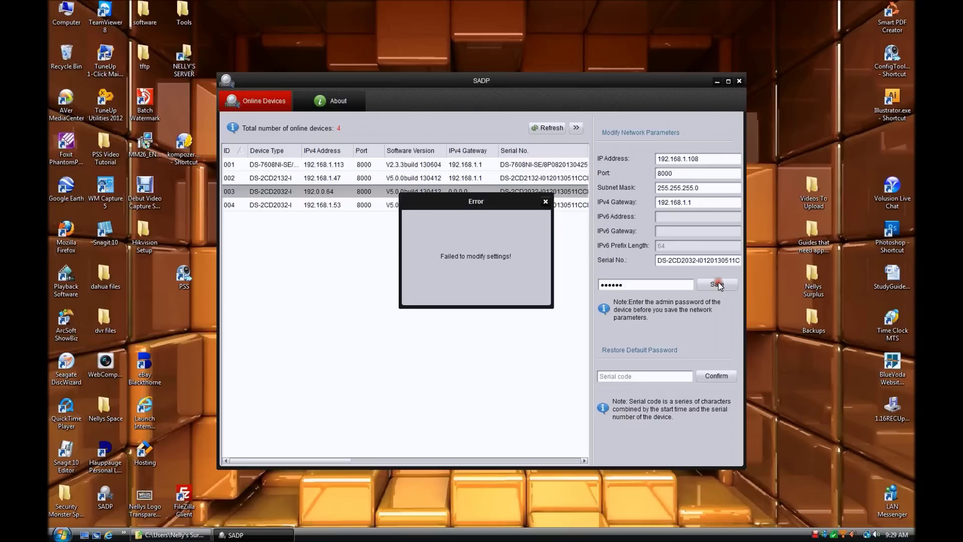
pyautogui.click(545, 202)
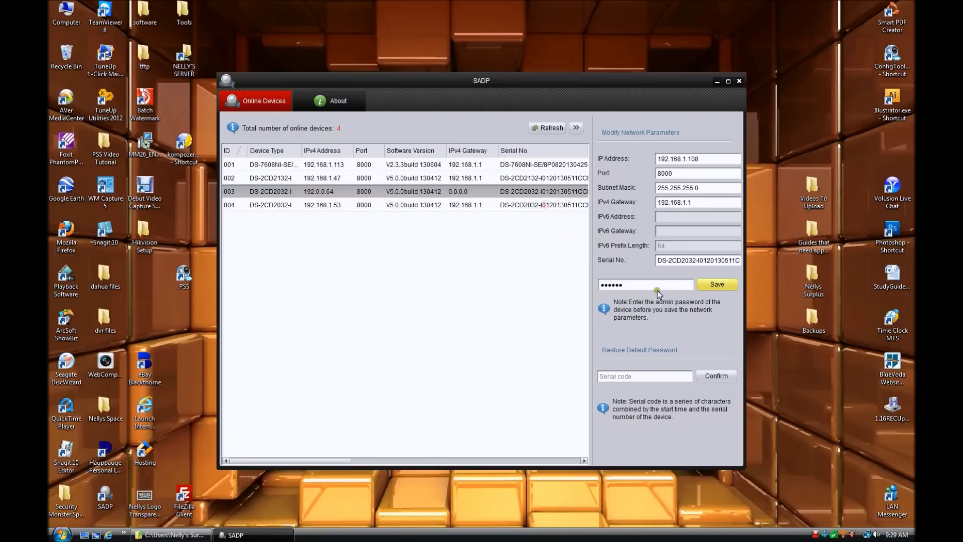
# Step: Correct the password and save, confirming the camera now lists at 192.168.1.108
pyautogui.press('BackSpace')
pyautogui.click(717, 285)
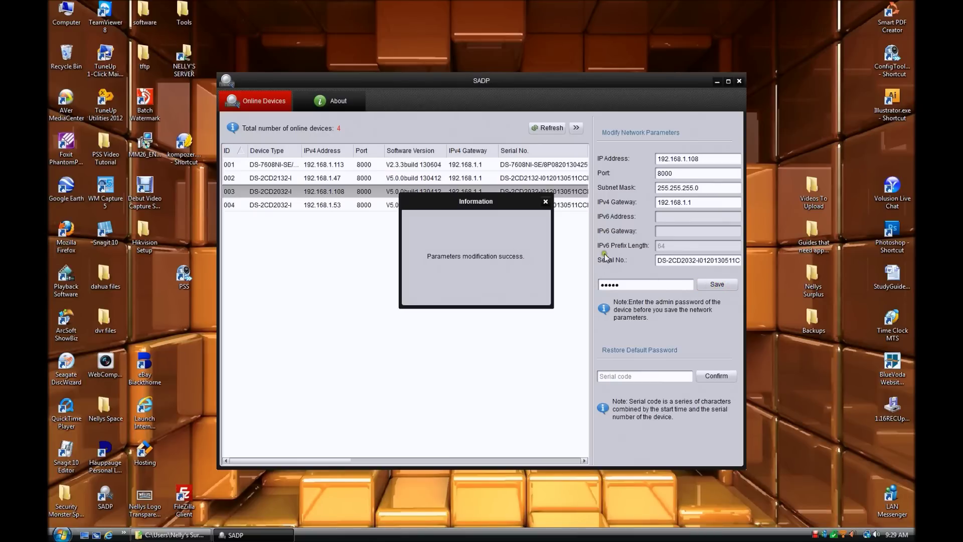
pyautogui.moveTo(479, 209); pyautogui.dragTo(464, 192)
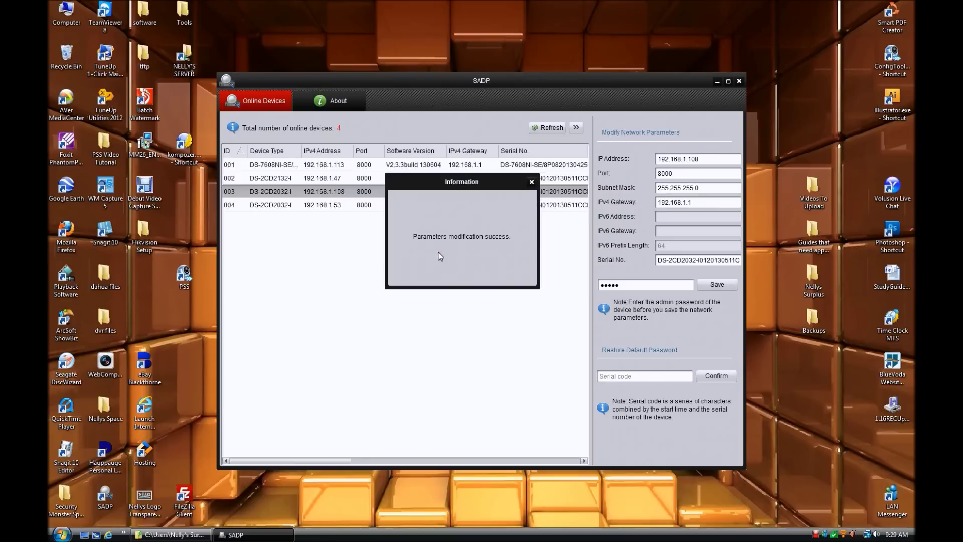
pyautogui.click(414, 249)
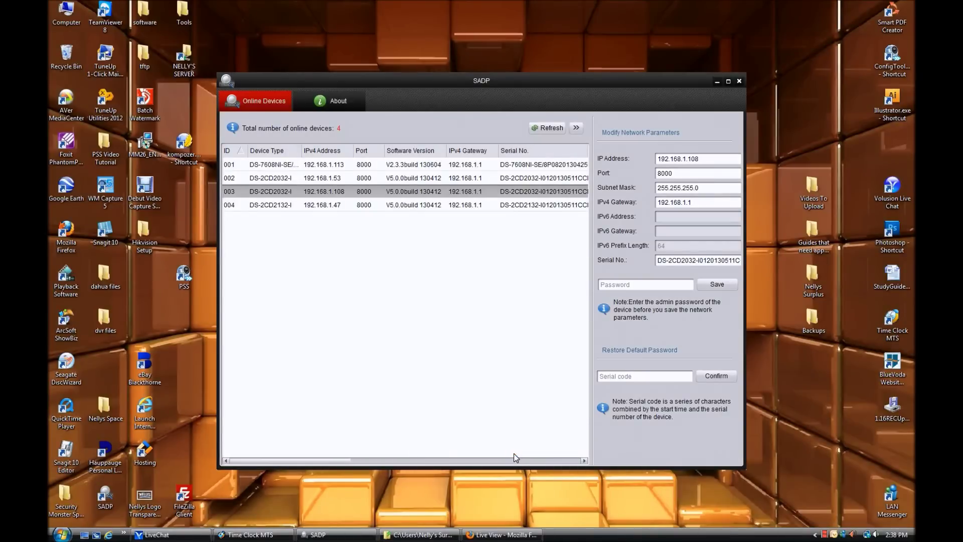
pyautogui.click(515, 454)
# Step: Close the old Live View browser window and launch a fresh Firefox window
pyautogui.rightClick(533, 536)
pyautogui.click(547, 531)
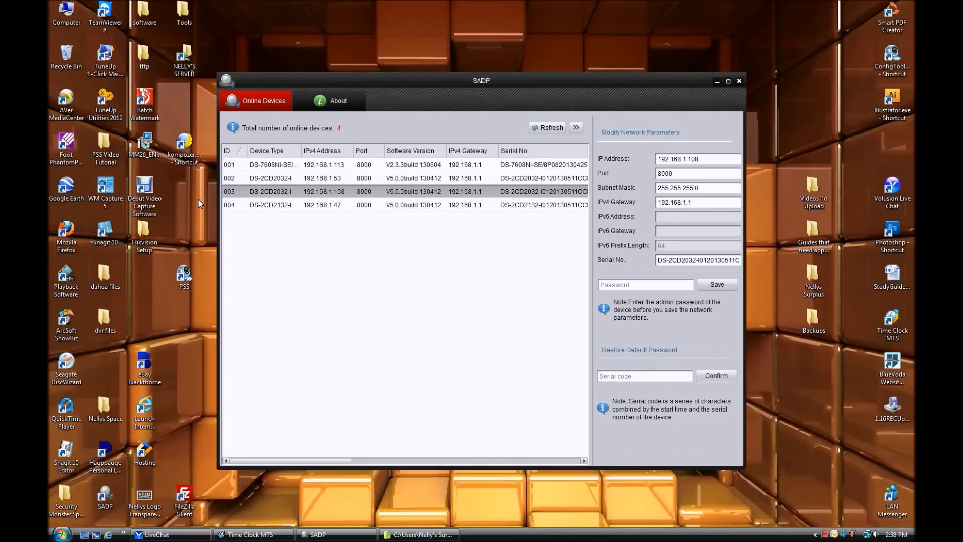
pyautogui.click(75, 247)
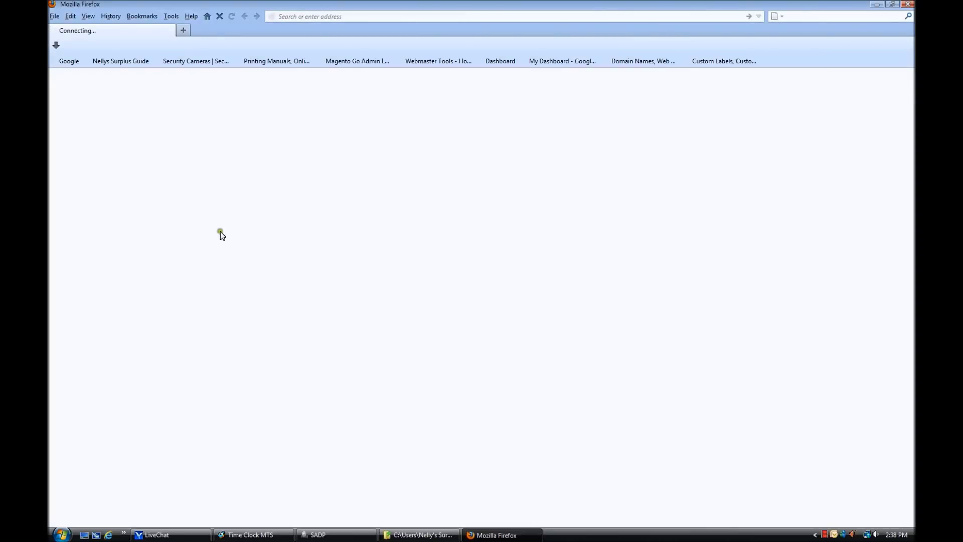
# Step: Browse to 192.168.1.108 to load the camera's web login page
pyautogui.click(360, 16)
pyautogui.write('92')
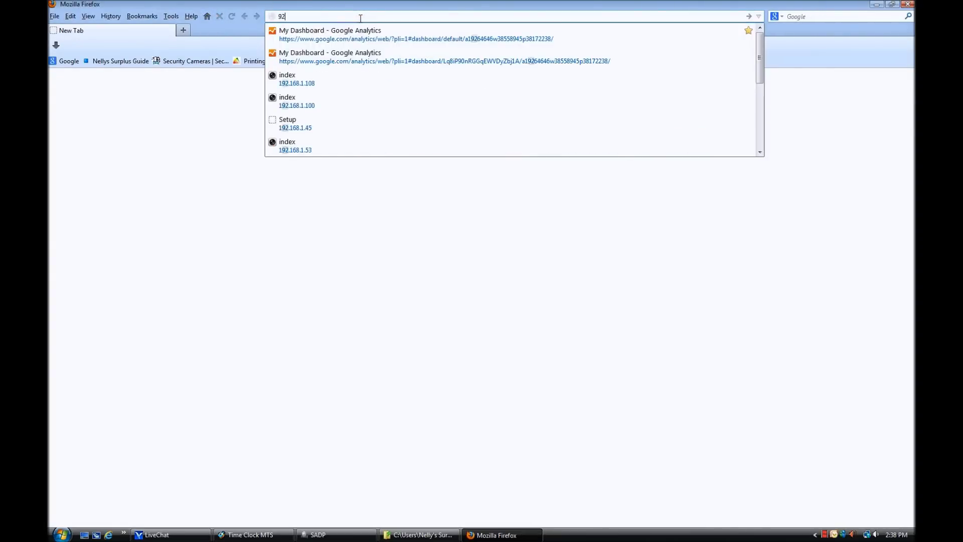
pyautogui.press('BackSpace')
pyautogui.press('BackSpace')
pyautogui.write('1')
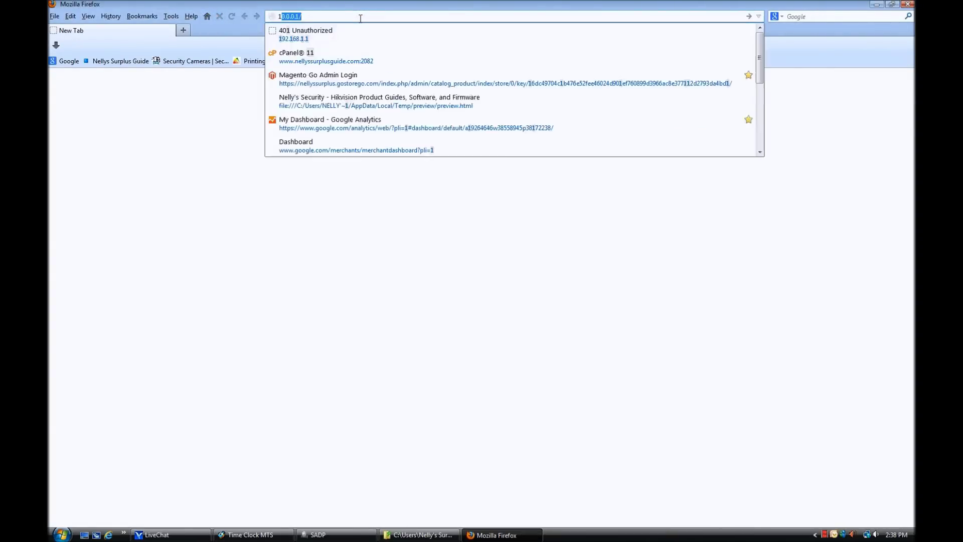
pyautogui.write('92.168.1')
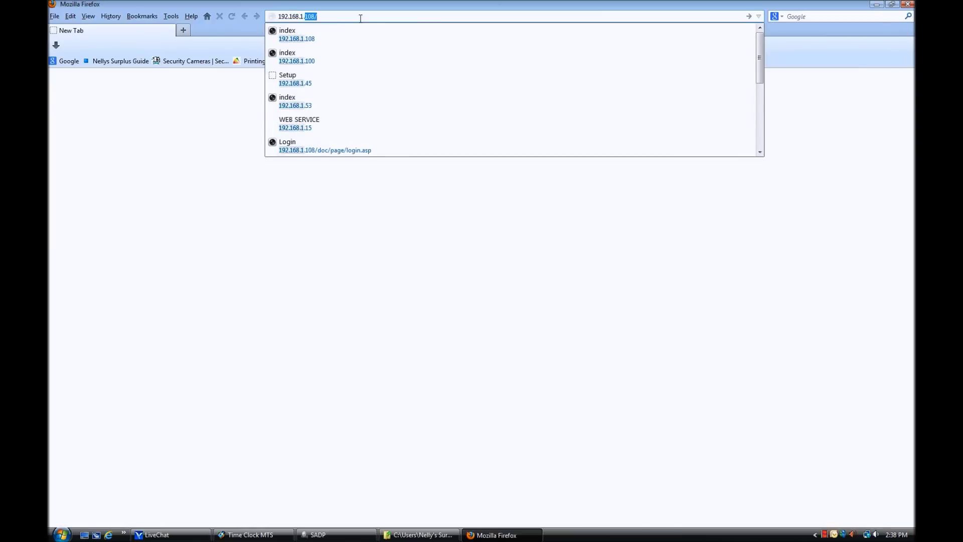
pyautogui.write('.108')
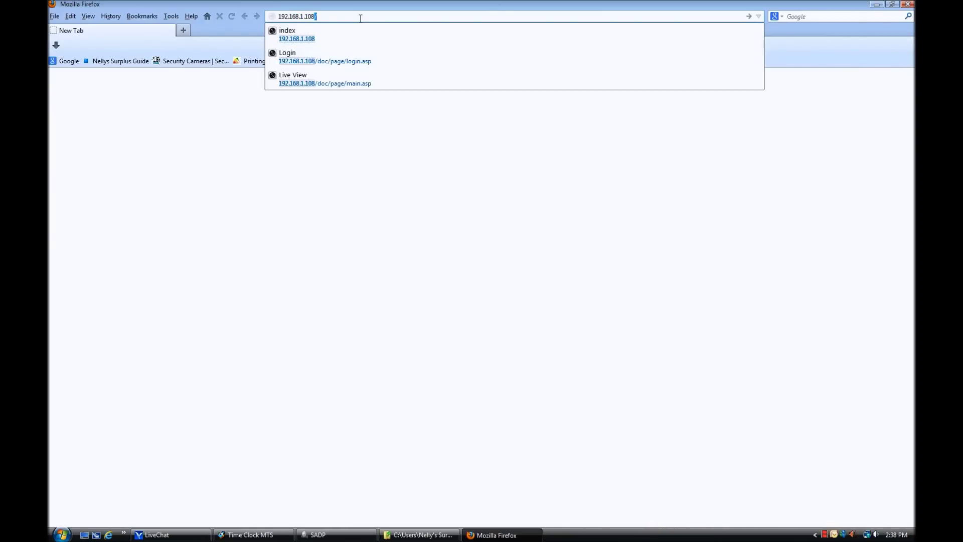
pyautogui.press('Return')
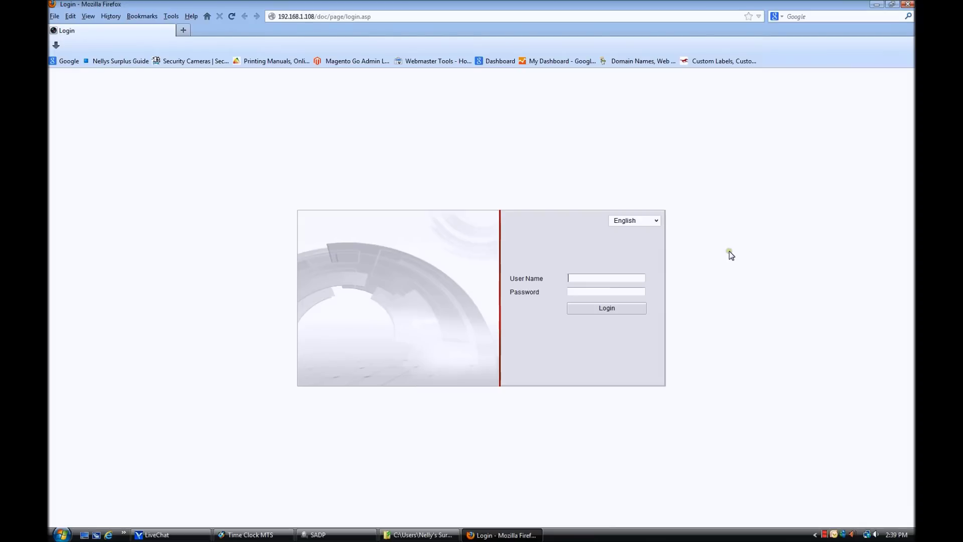
# Step: Log into the camera's web interface as admin, reaching the DS-2CD2032-I Live View page
pyautogui.click(615, 276)
pyautogui.write('min')
pyautogui.press('Tab')
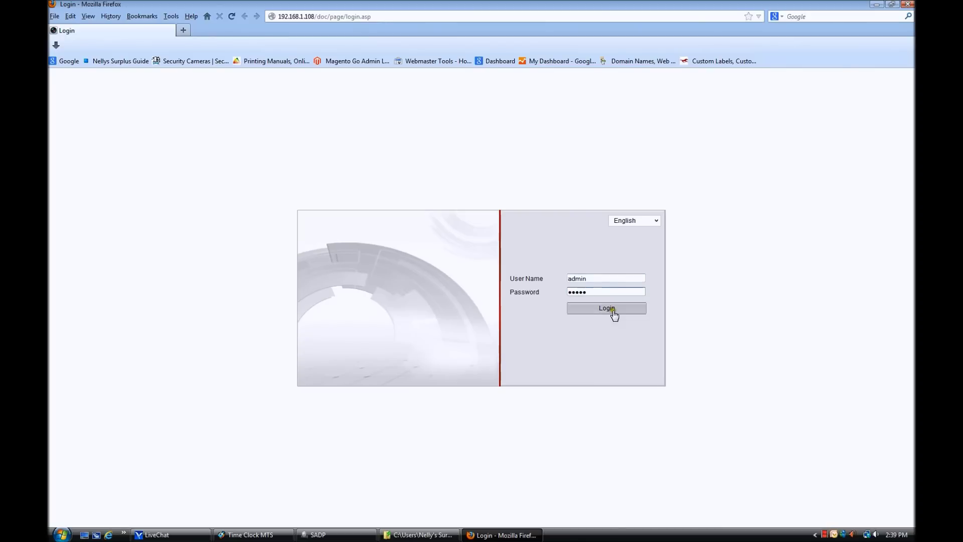
pyautogui.click(609, 309)
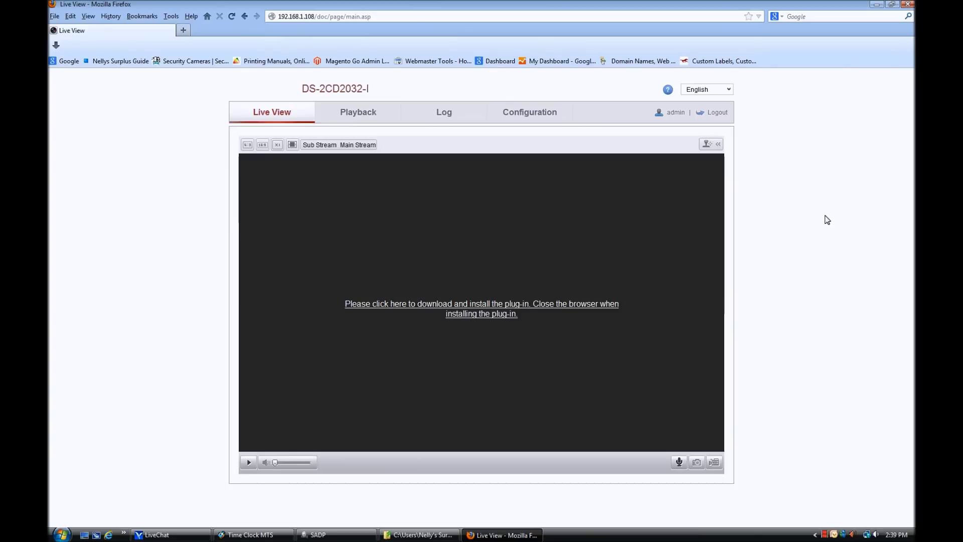
# Step: Download the WebComponents.exe plug-in and save it to the Desktop
pyautogui.click(495, 311)
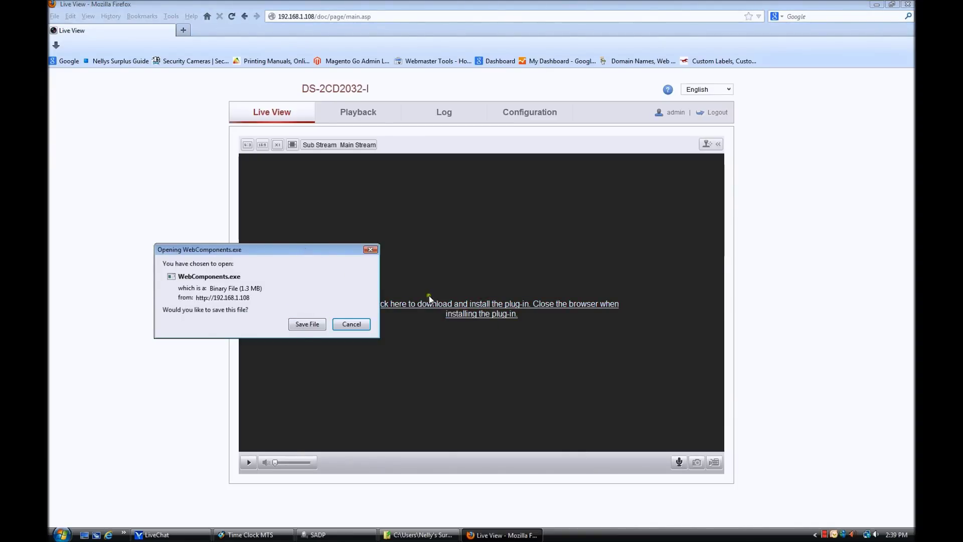
pyautogui.click(313, 325)
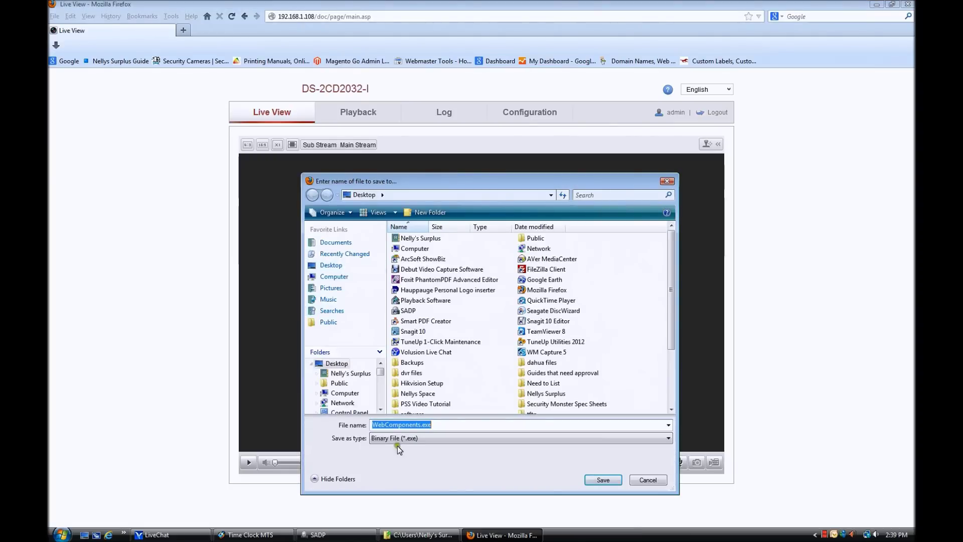
pyautogui.click(604, 478)
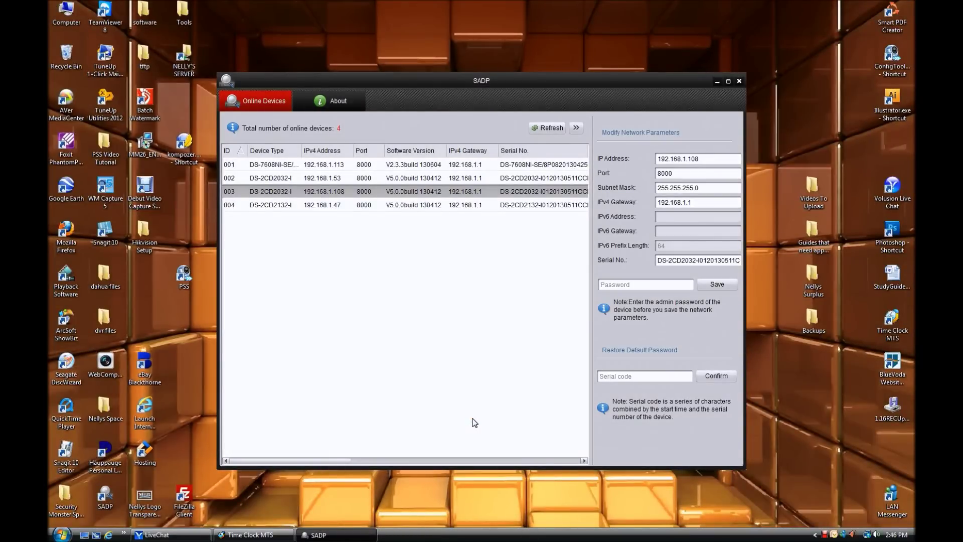
# Step: Run the WebComponents.exe installer from the desktop, allowing the unverified publisher
pyautogui.click(448, 398)
pyautogui.click(110, 364)
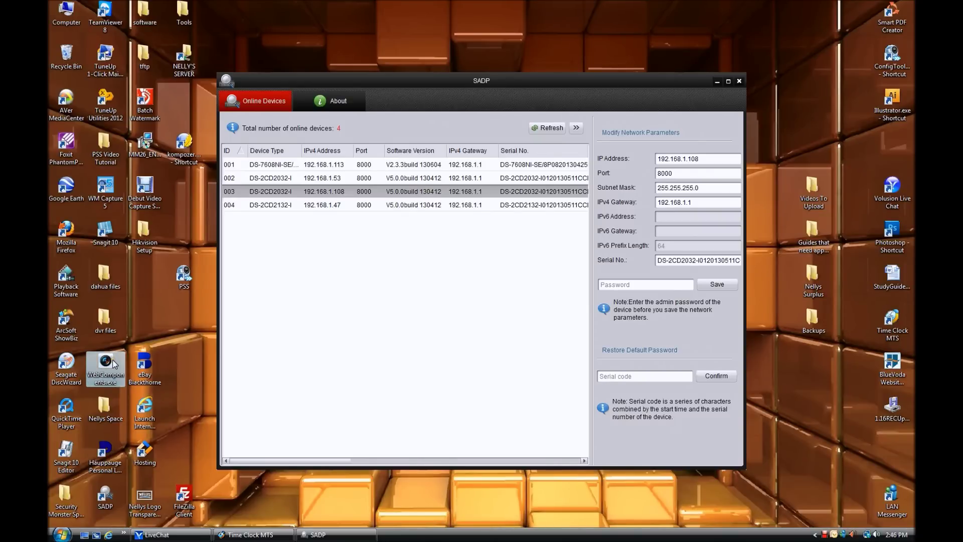
pyautogui.doubleClick(113, 363)
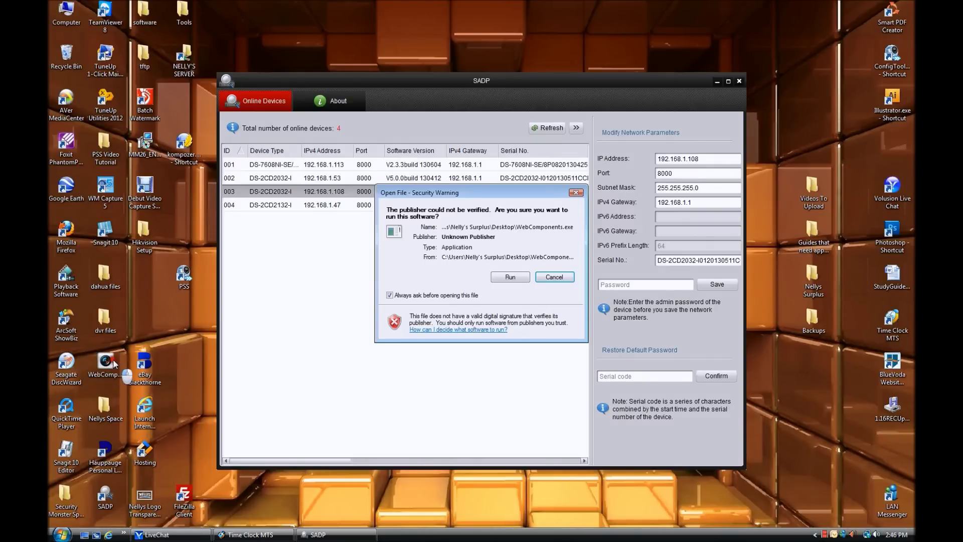
pyautogui.click(512, 279)
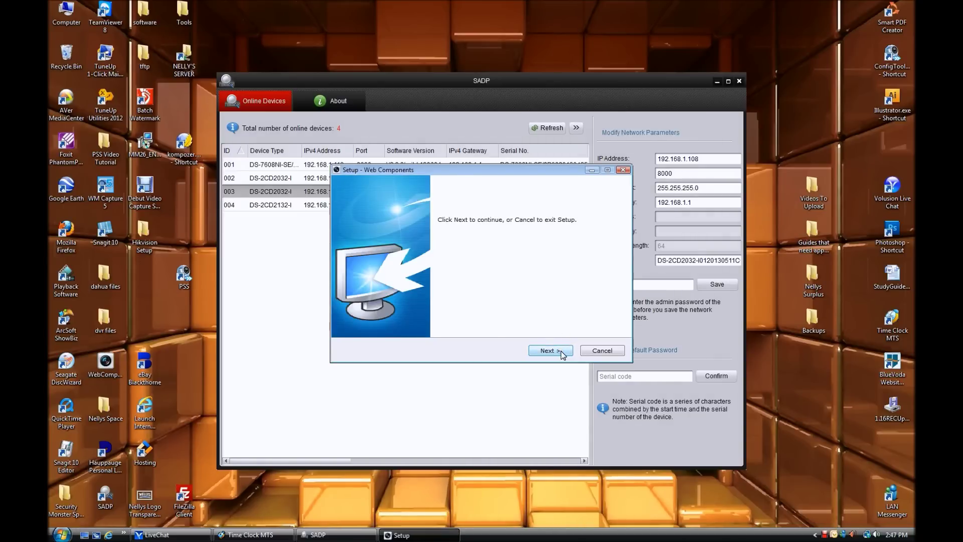
# Step: Complete the Web Components Setup wizard and relaunch Firefox
pyautogui.click(562, 353)
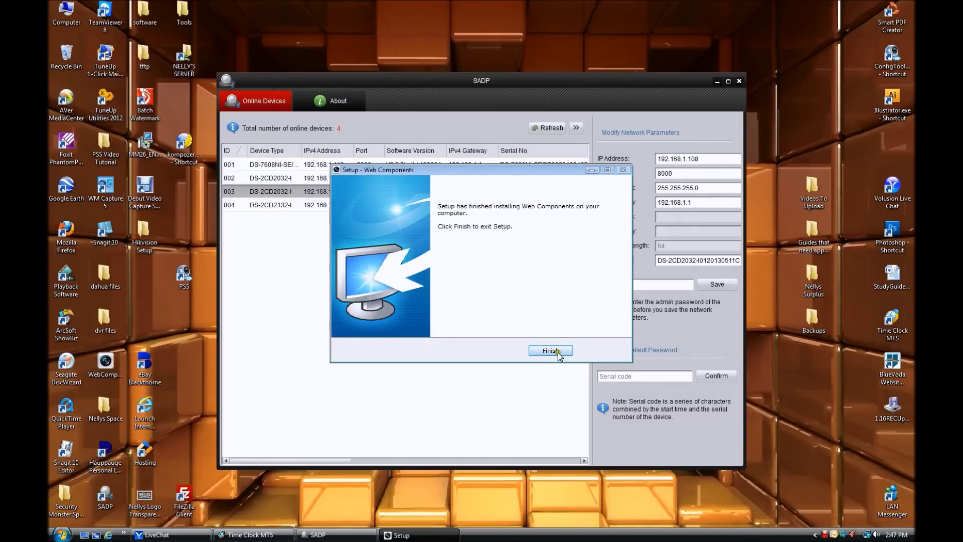
pyautogui.click(558, 353)
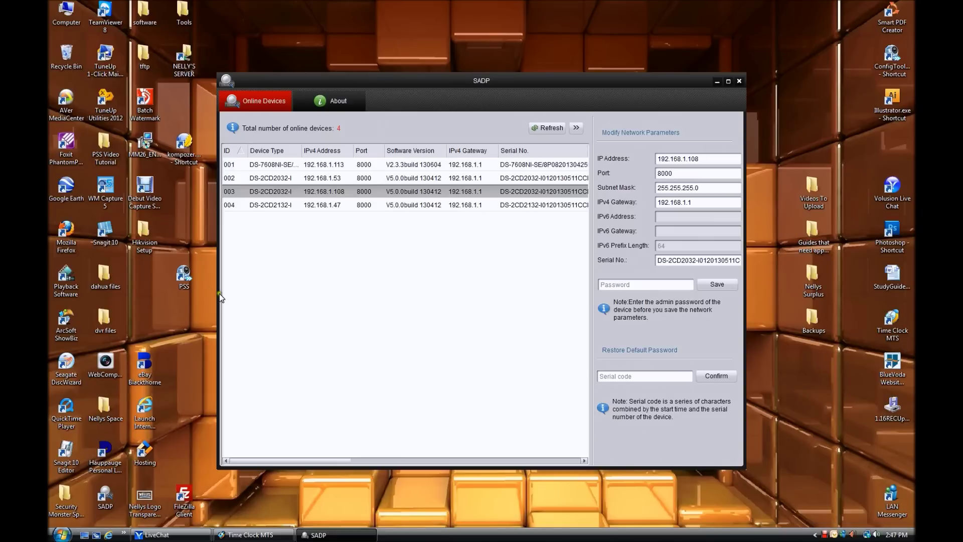
pyautogui.click(71, 243)
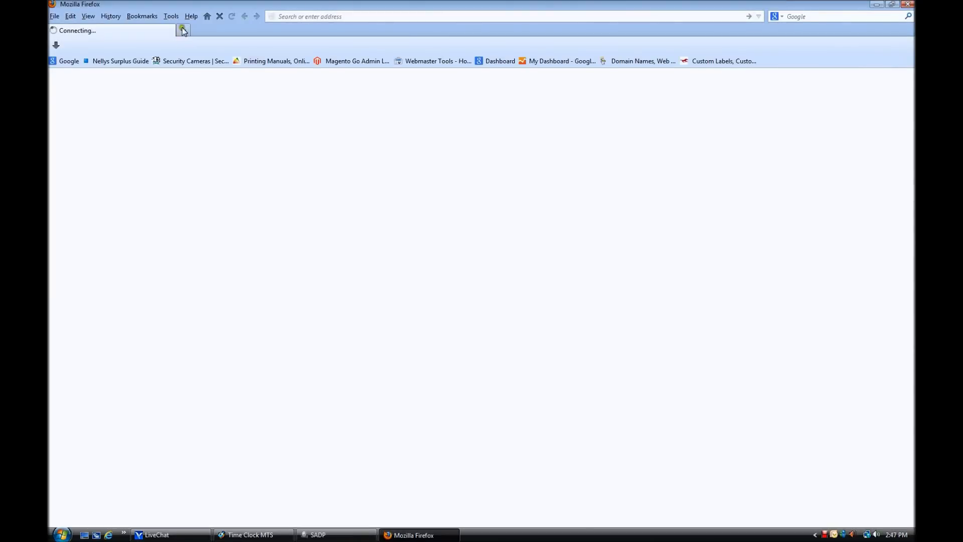
# Step: Browse to 192.168.1.108 again to reload the camera's login page
pyautogui.click(219, 17)
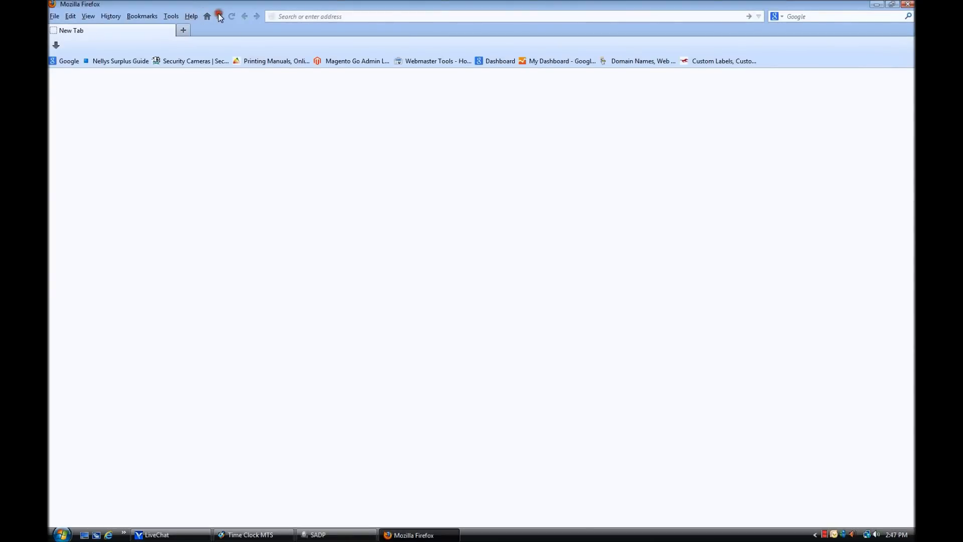
pyautogui.click(324, 16)
pyautogui.write('192')
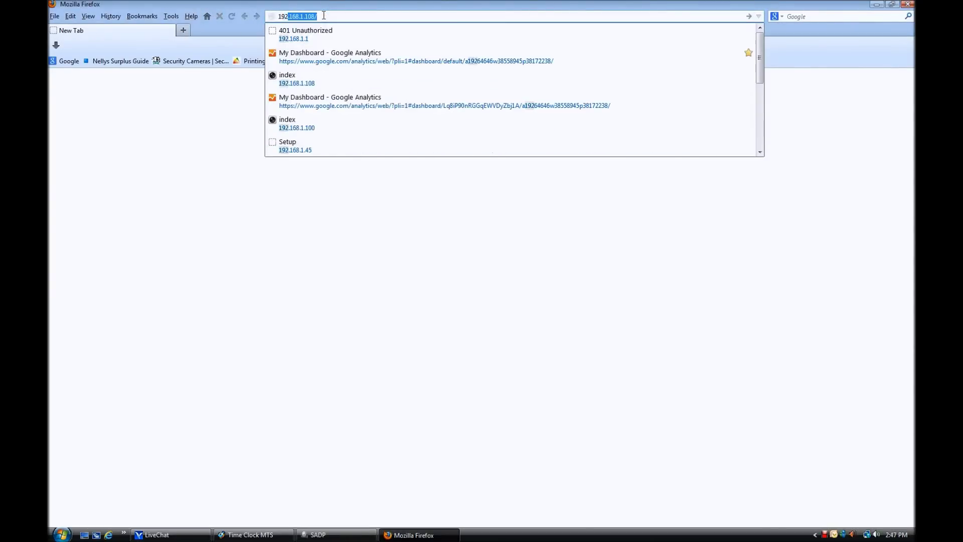
pyautogui.write('.168.1')
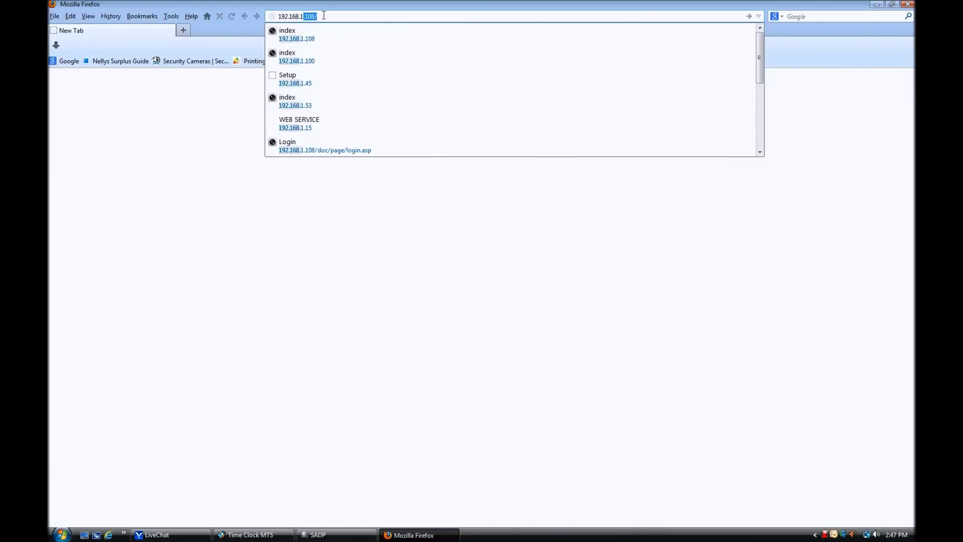
pyautogui.write('.108')
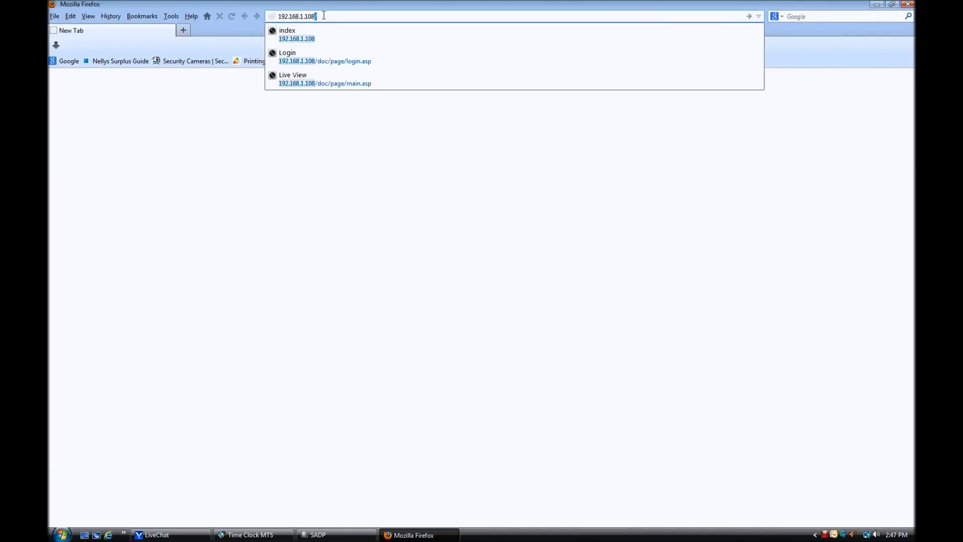
pyautogui.press('Return')
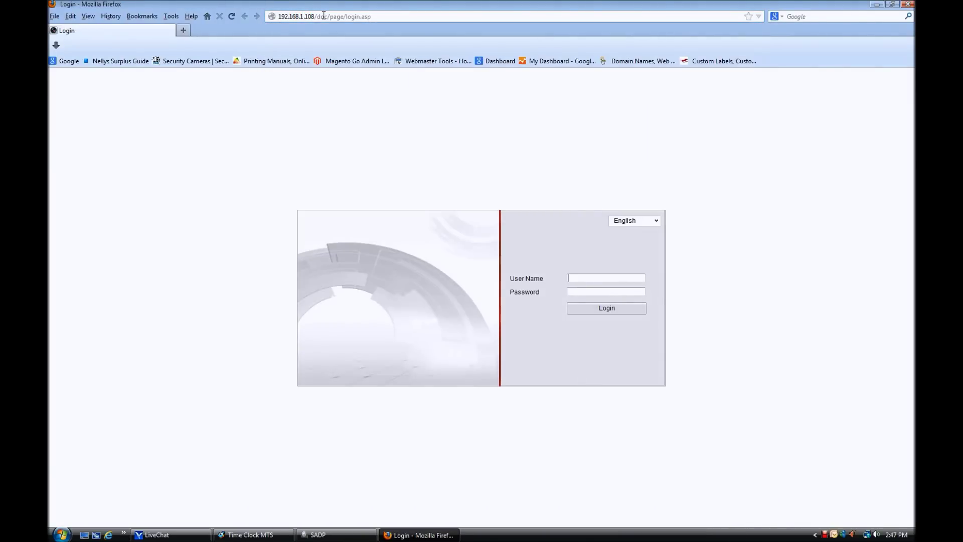
pyautogui.write('admin')
# Step: Log into the Hikvision web interface as admin with the device password
pyautogui.press('Tab')
pyautogui.click(609, 308)
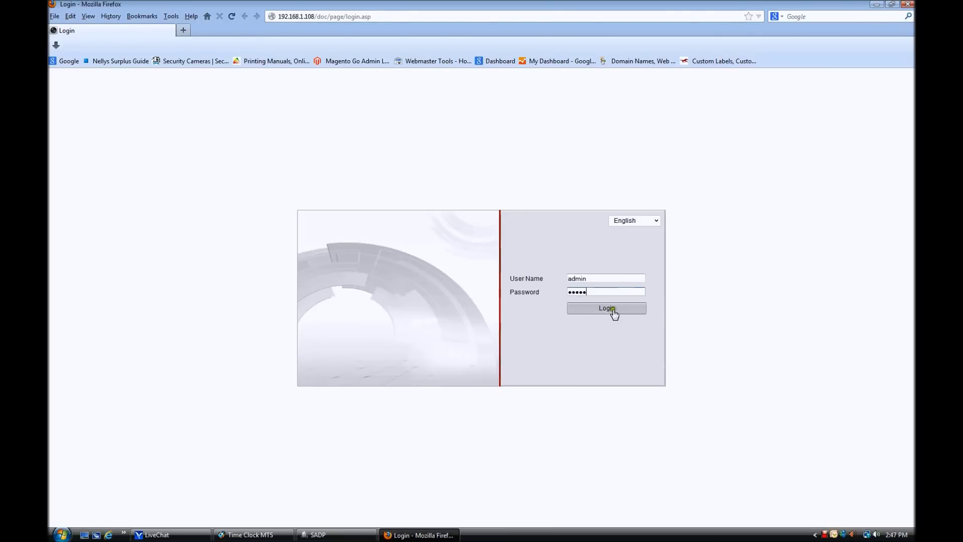